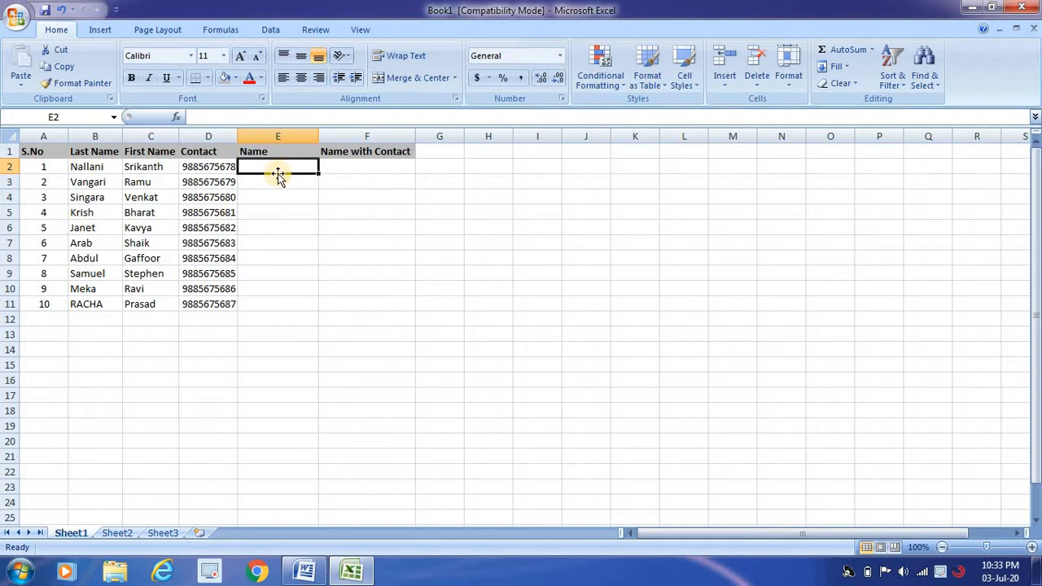
Examine the Last Name and First Name headers, their entries in row 2, and the empty Name cell E2
{"action": "left_click", "coordinate": [117, 168]}
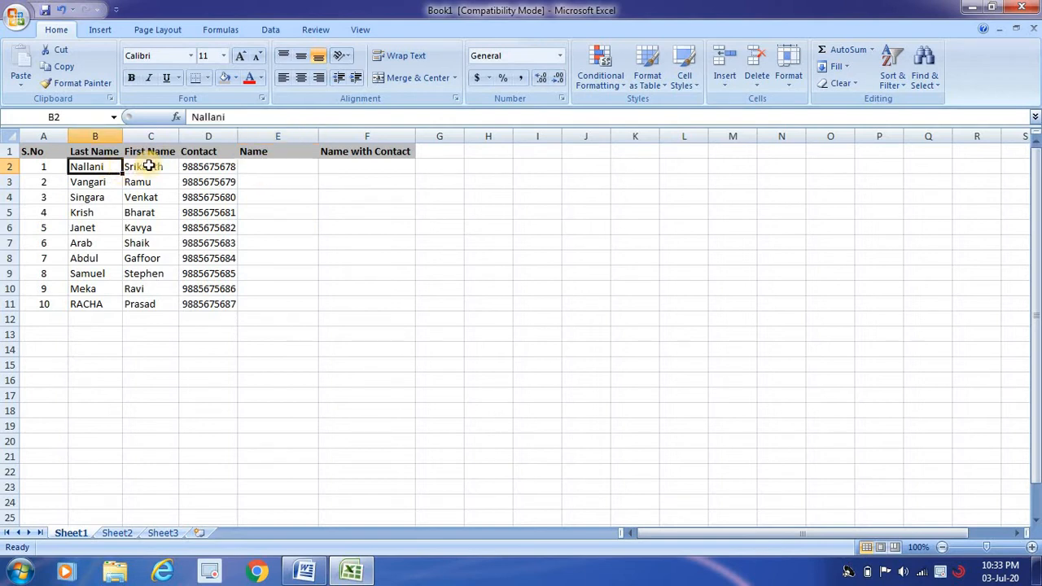
{"action": "left_click", "coordinate": [149, 166]}
{"action": "left_click", "coordinate": [103, 166]}
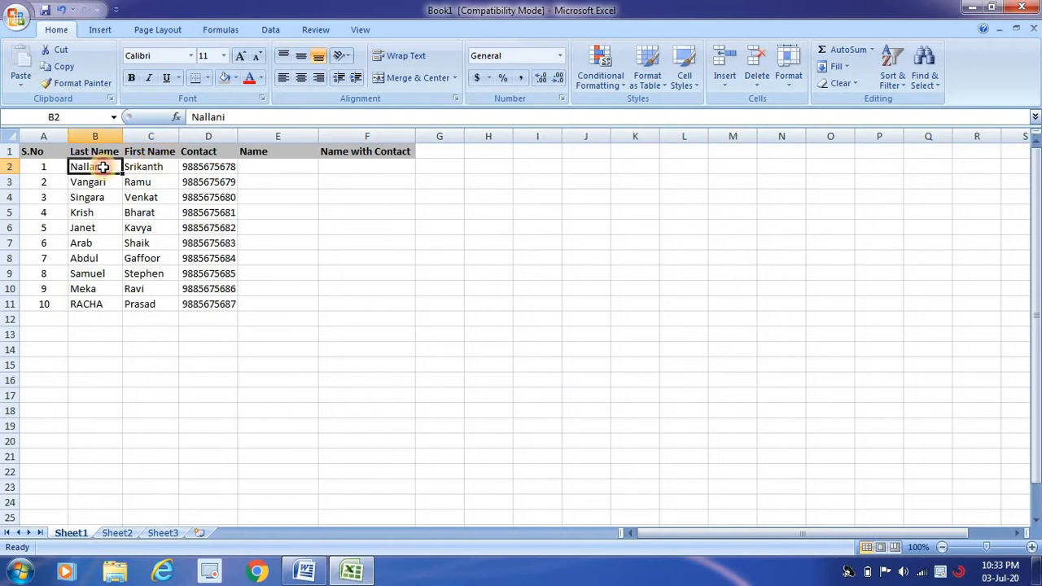
{"action": "left_click", "coordinate": [146, 168]}
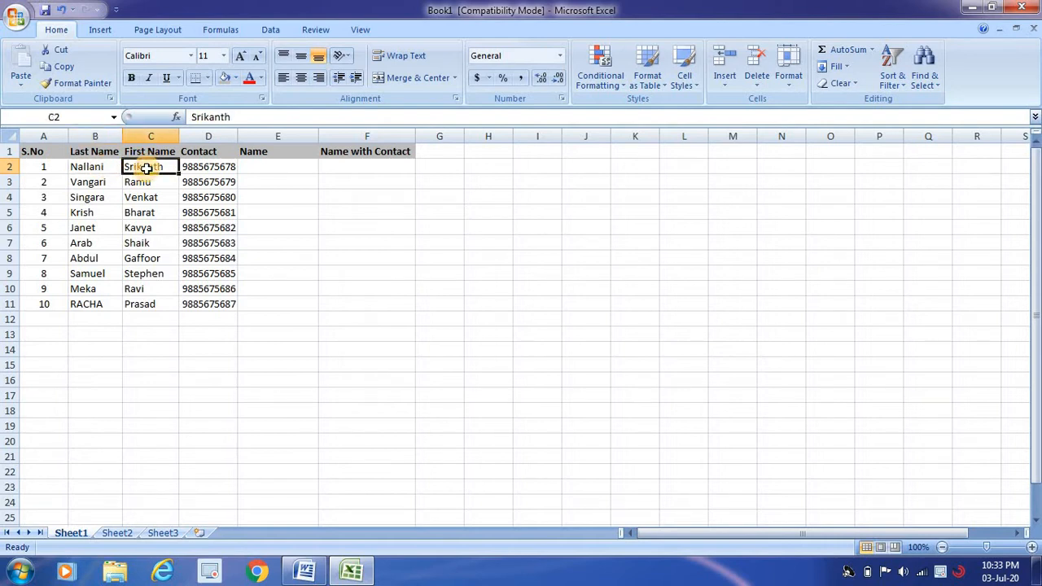
{"action": "left_click", "coordinate": [111, 168]}
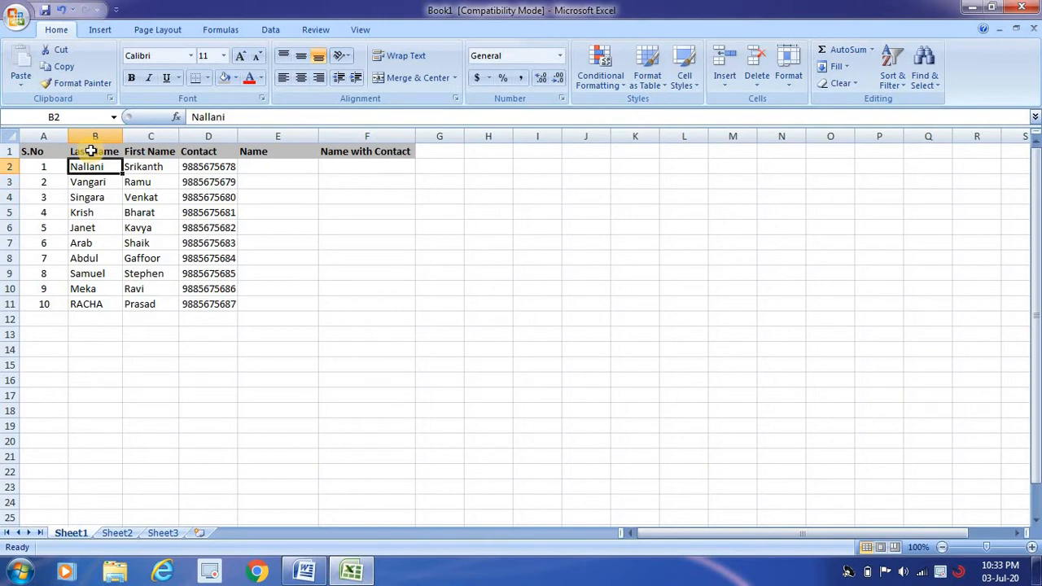
{"action": "left_click", "coordinate": [92, 151]}
{"action": "left_click", "coordinate": [141, 151]}
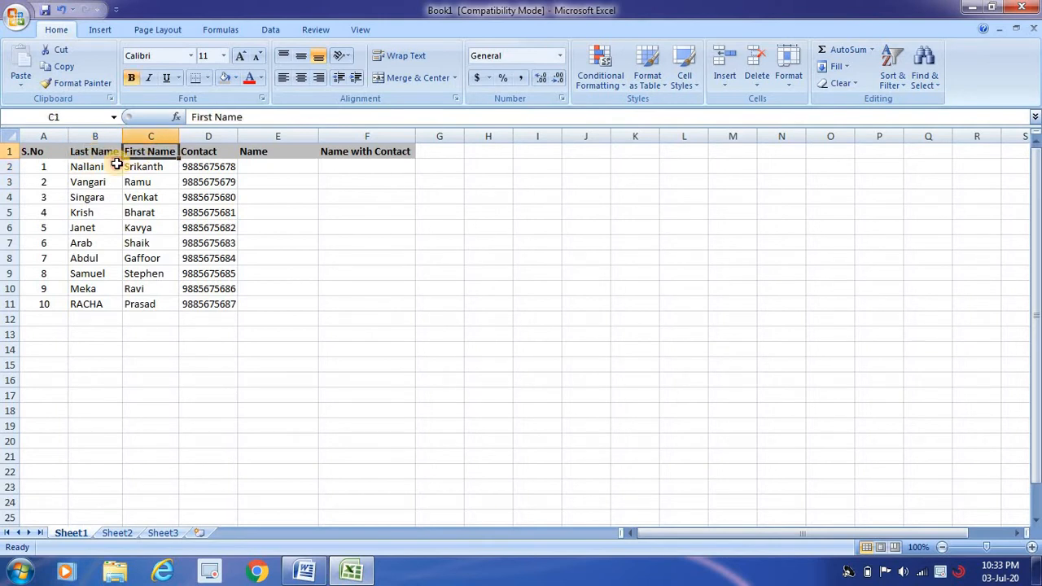
{"action": "left_click", "coordinate": [117, 166]}
{"action": "left_click", "coordinate": [249, 165]}
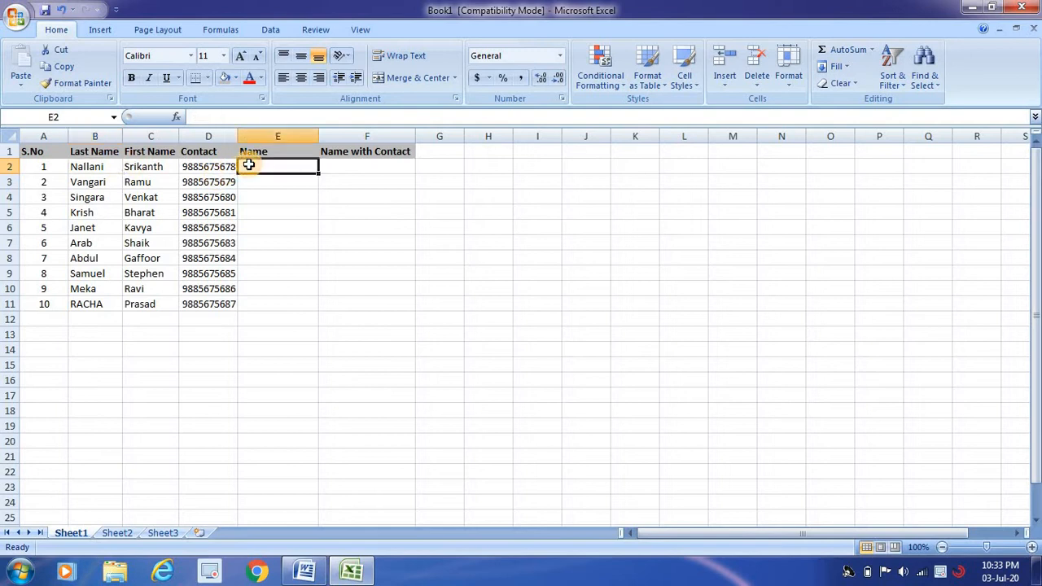
{"action": "left_click", "coordinate": [150, 168]}
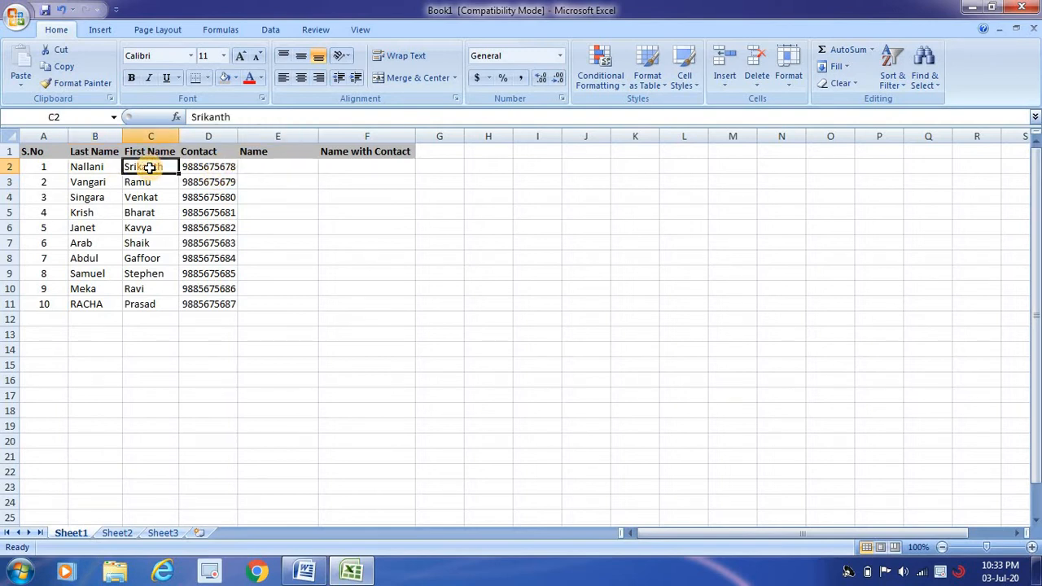
{"action": "left_click", "coordinate": [99, 154]}
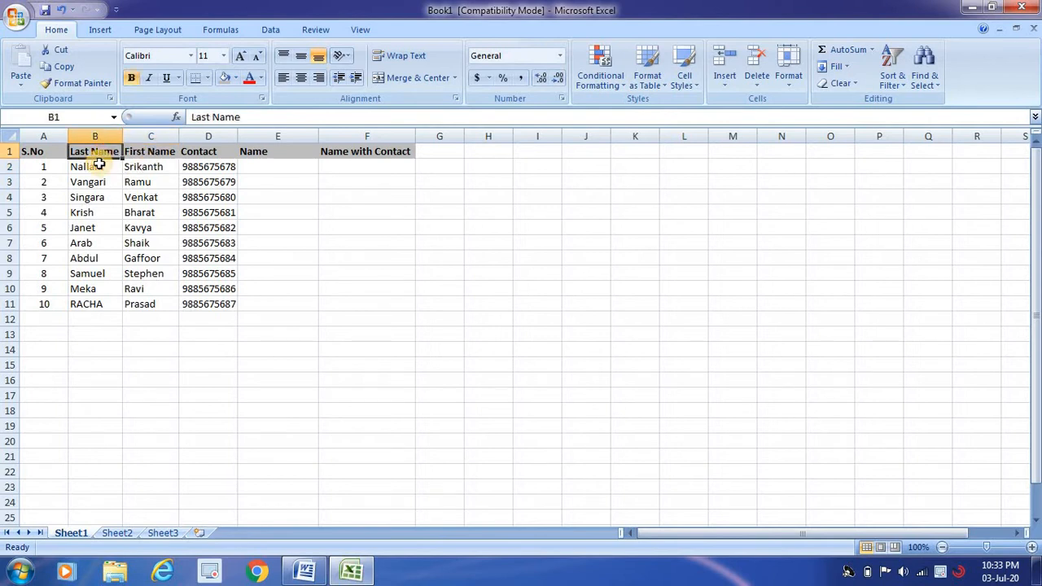
{"action": "left_click", "coordinate": [96, 166]}
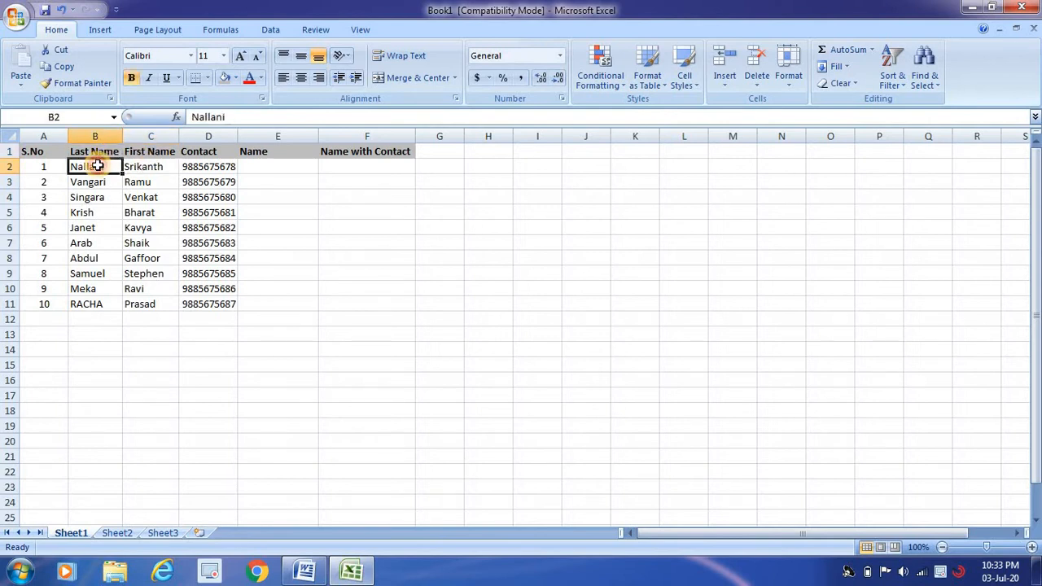
Enter the formula =C2&B2 in cell E2 to join the first name and last name
{"action": "left_click", "coordinate": [267, 166]}
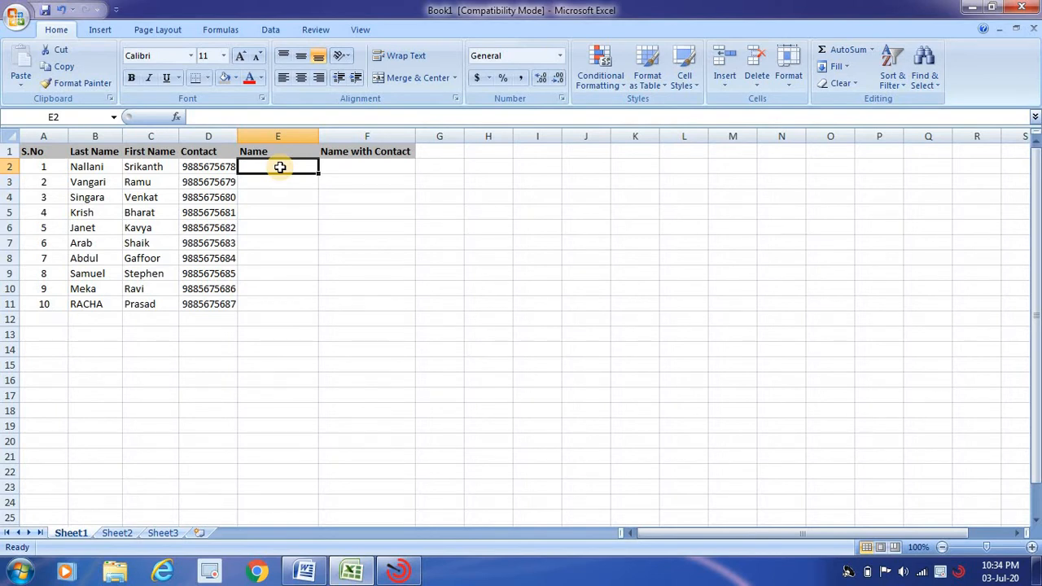
{"action": "type", "text": "="}
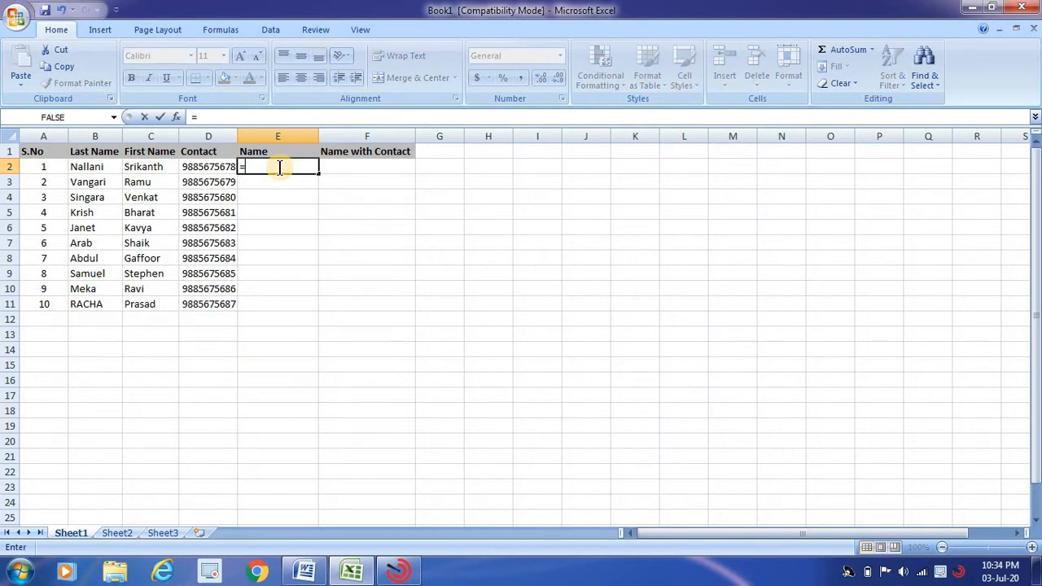
{"action": "left_click", "coordinate": [166, 167]}
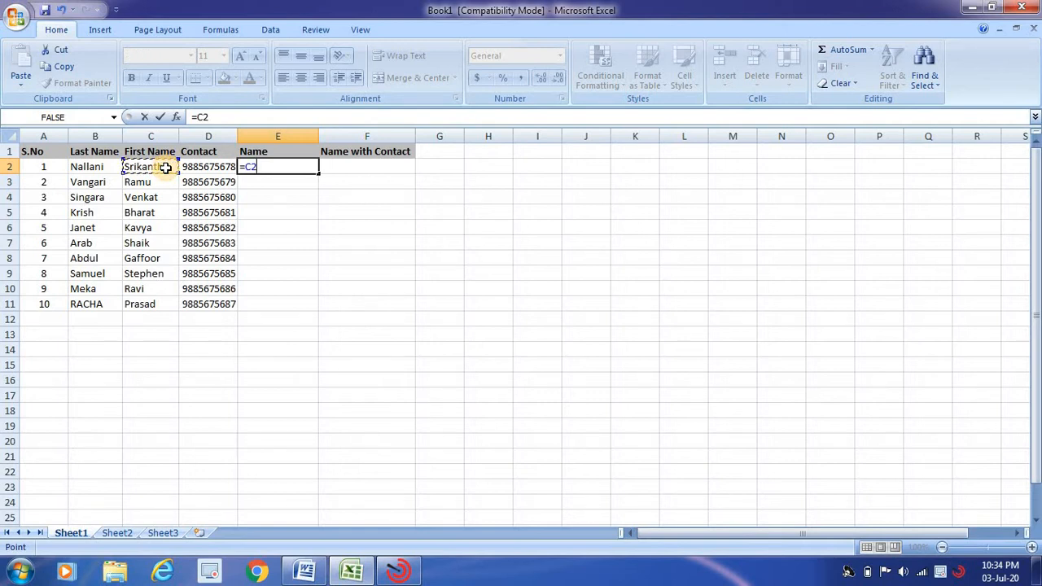
{"action": "type", "text": "&"}
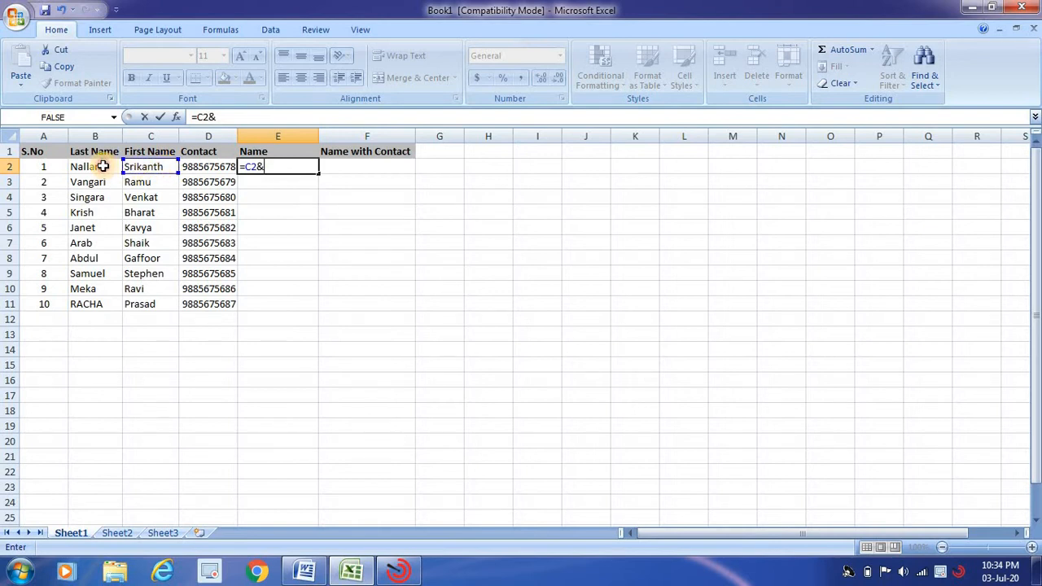
{"action": "left_click", "coordinate": [104, 166]}
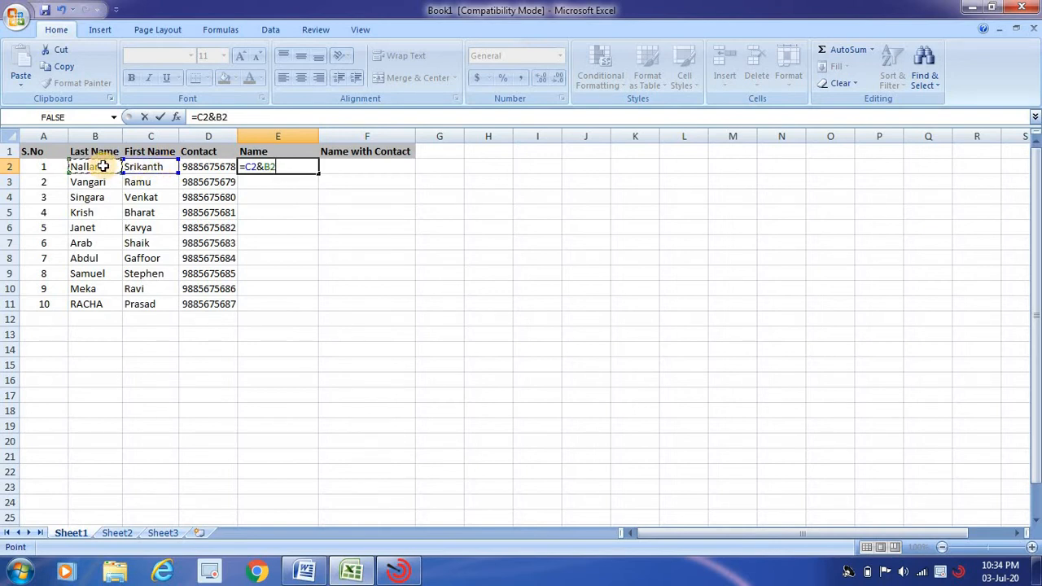
{"action": "key", "text": "Return"}
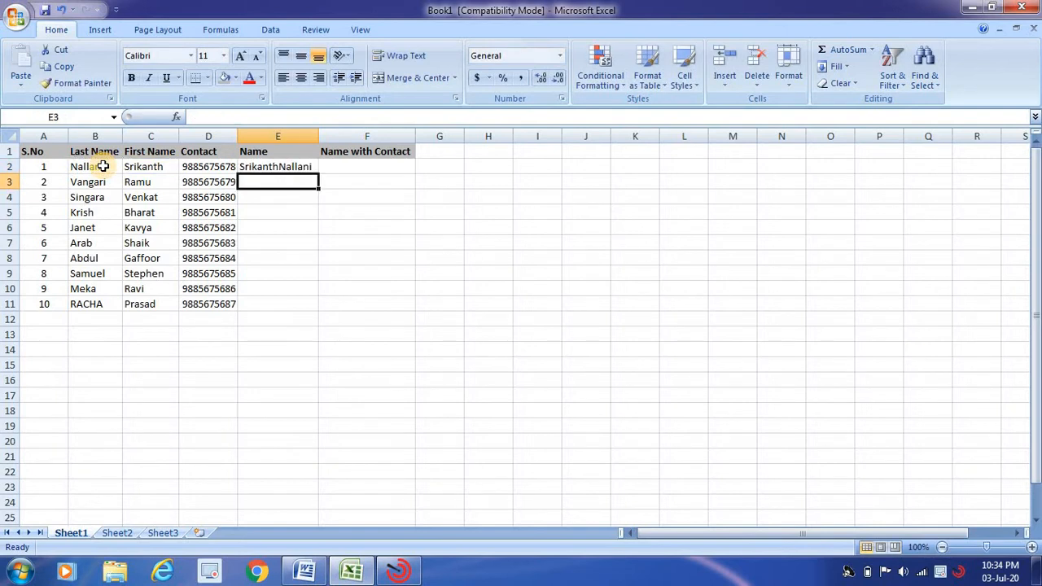
Fill the Name formula from E2 down through E11 for all the remaining records
{"action": "left_click", "coordinate": [281, 167]}
{"action": "left_click_drag", "start_coordinate": [274, 169], "coordinate": [270, 182]}
{"action": "left_click", "coordinate": [270, 181]}
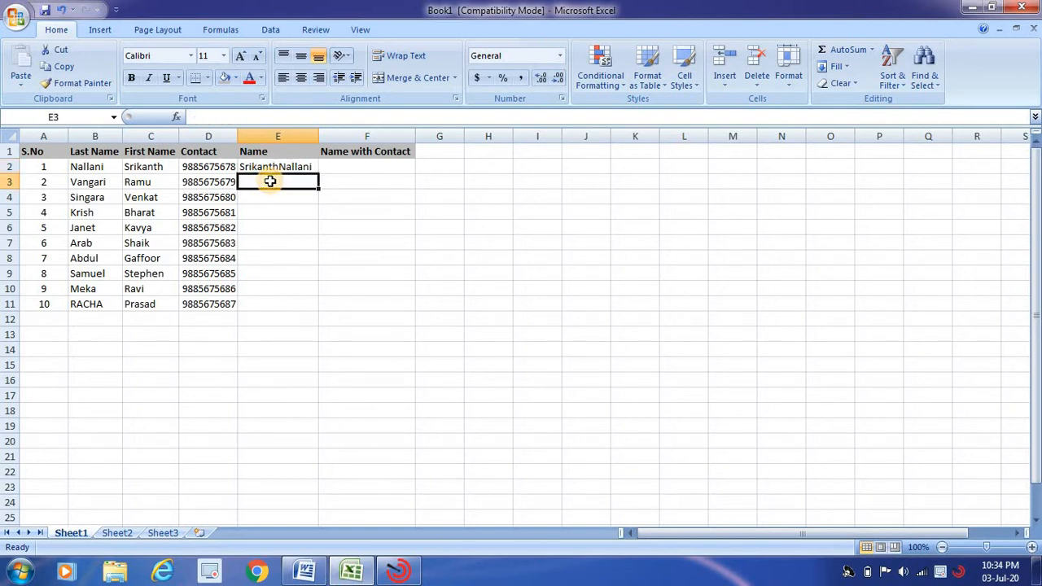
{"action": "key", "text": "ctrl+d"}
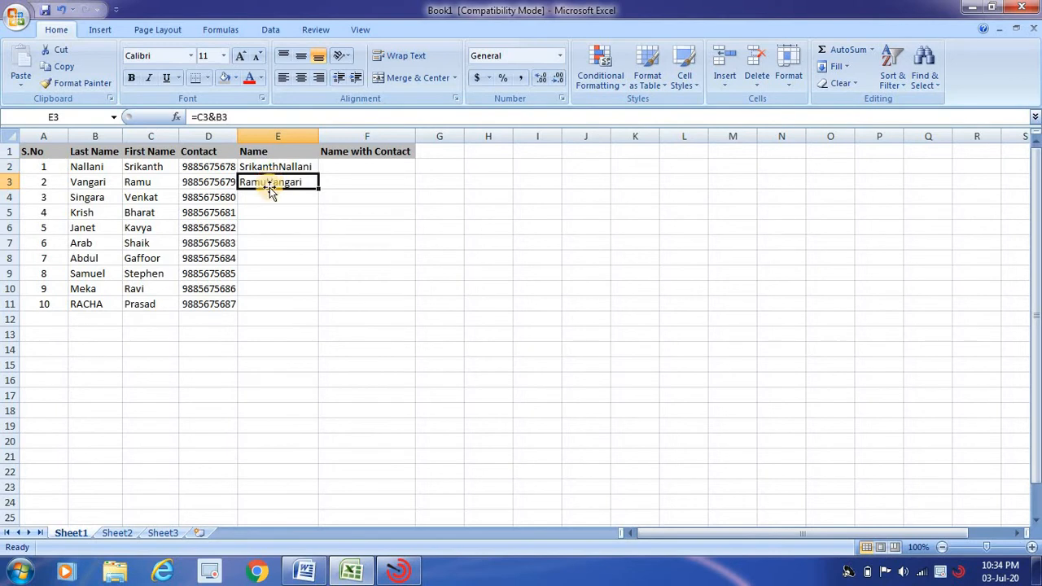
{"action": "left_click", "coordinate": [267, 196]}
{"action": "key", "text": "ctrl+d"}
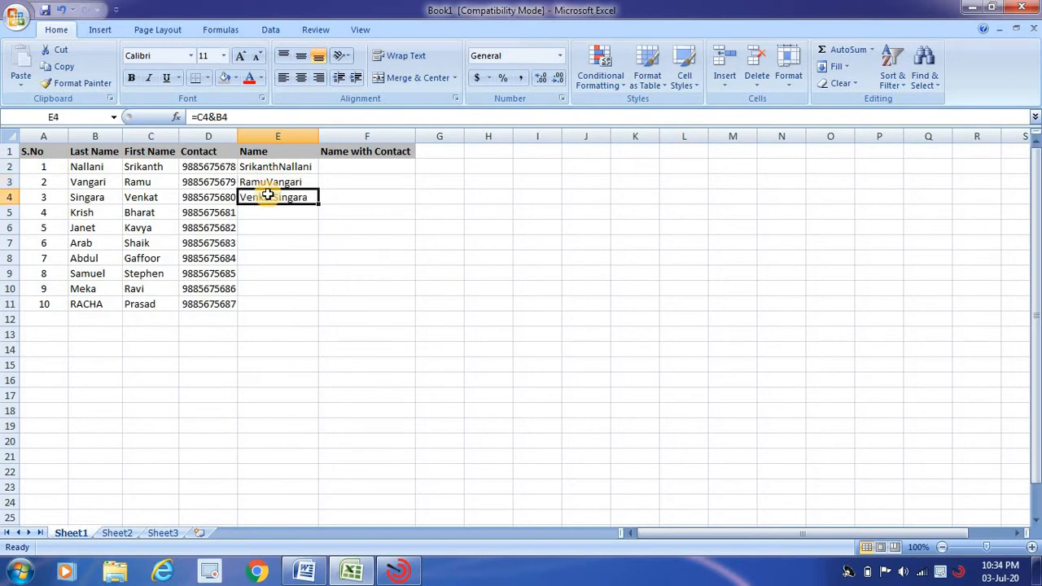
{"action": "left_click", "coordinate": [266, 211]}
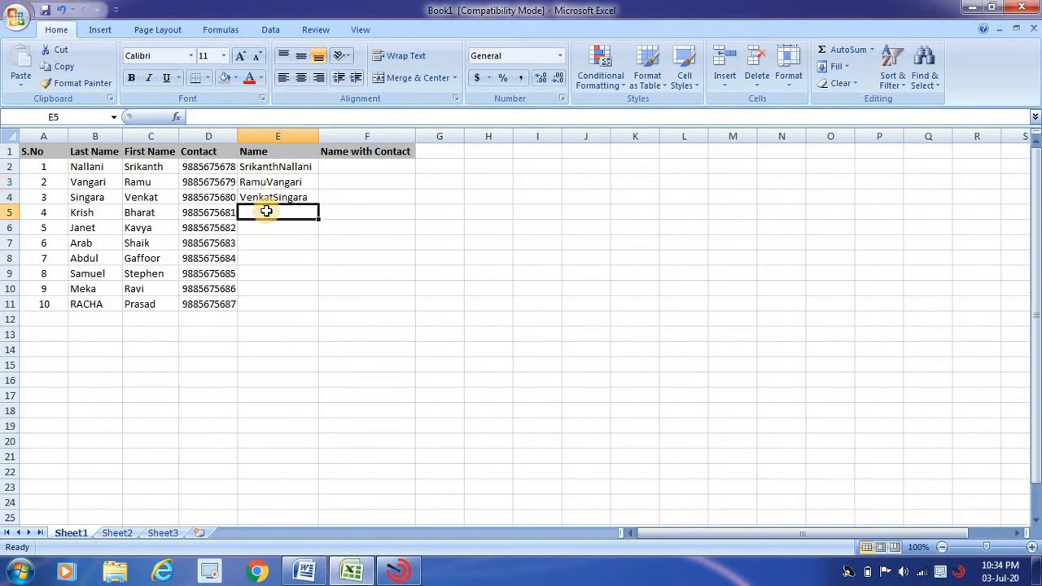
{"action": "key", "text": "ctrl+d"}
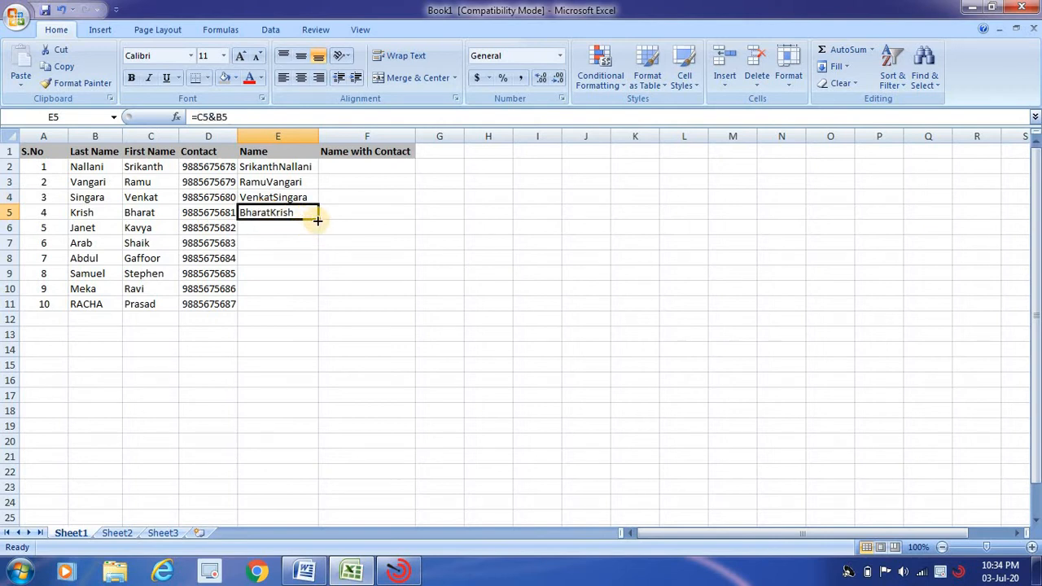
{"action": "left_click_drag", "start_coordinate": [317, 220], "coordinate": [312, 304]}
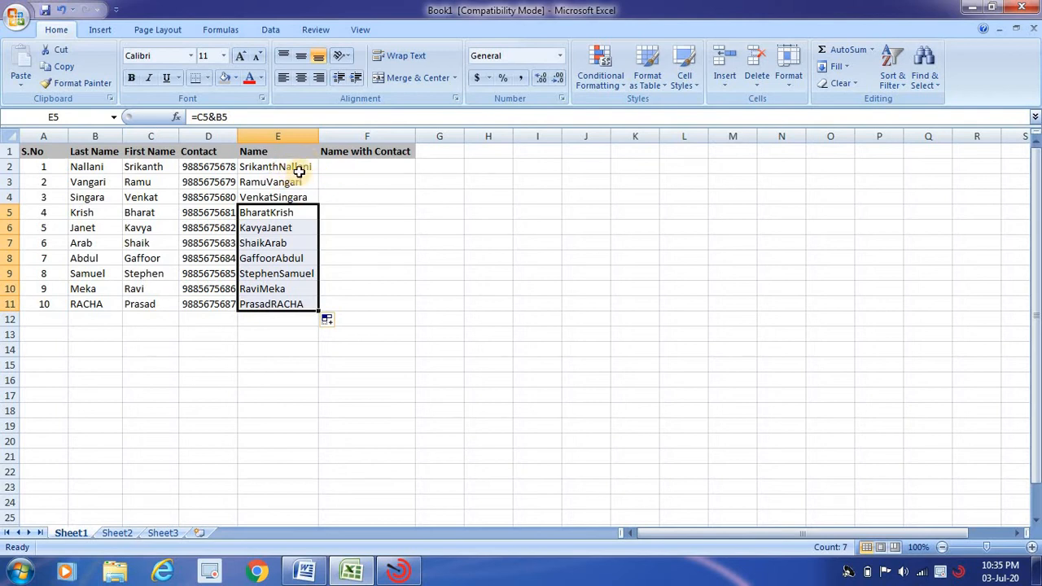
Enter the formula =C2&B2&D2 in cell F2 to join first name, last name and contact
{"action": "left_click", "coordinate": [344, 168]}
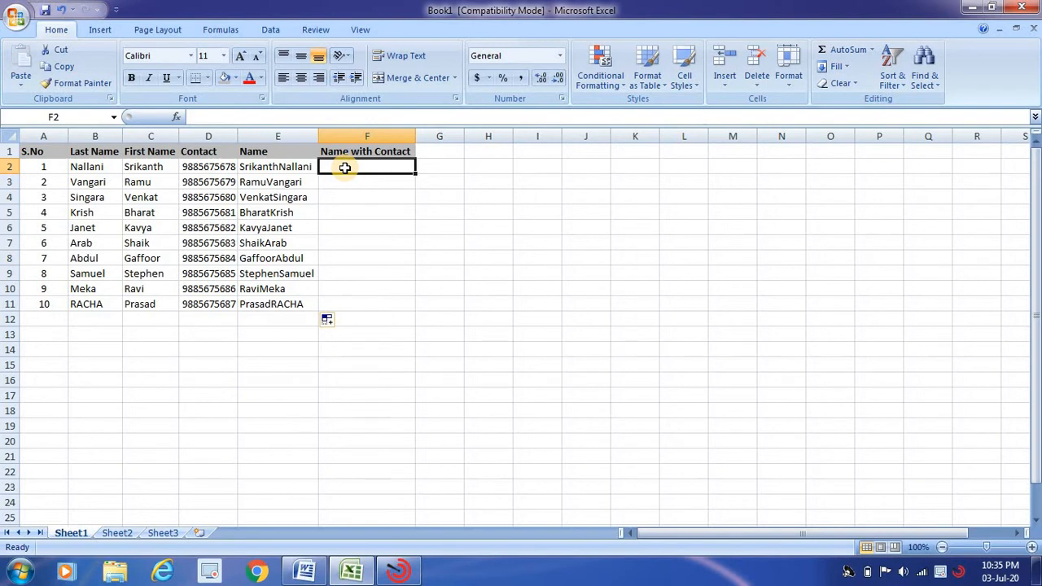
{"action": "type", "text": "="}
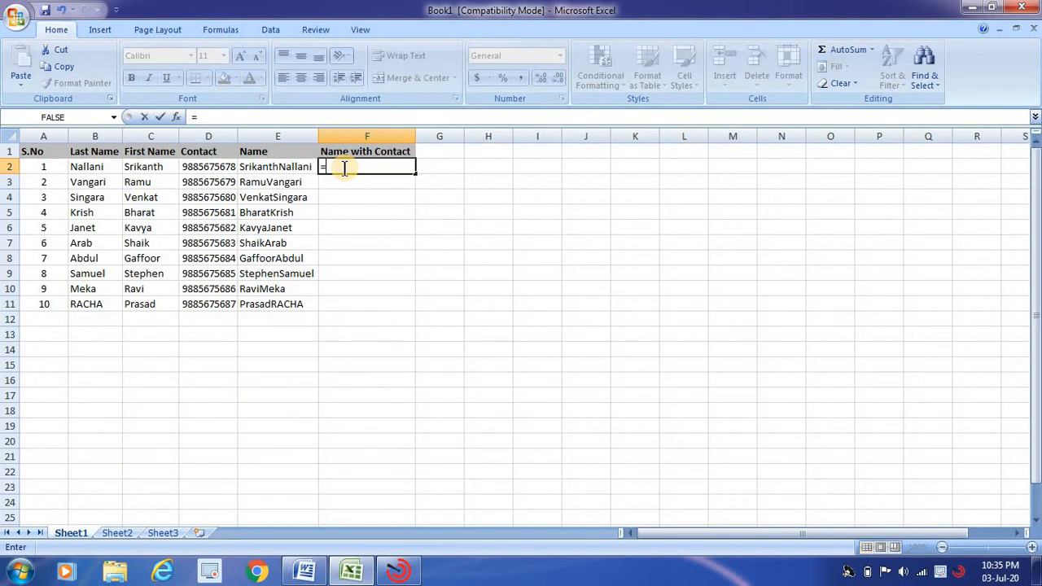
{"action": "left_click", "coordinate": [172, 167]}
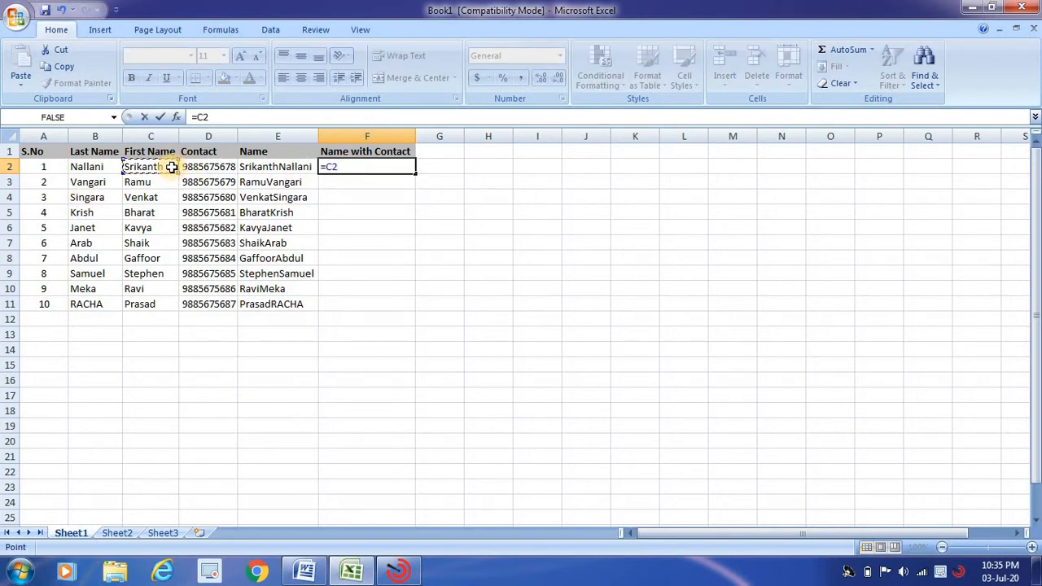
{"action": "type", "text": "&"}
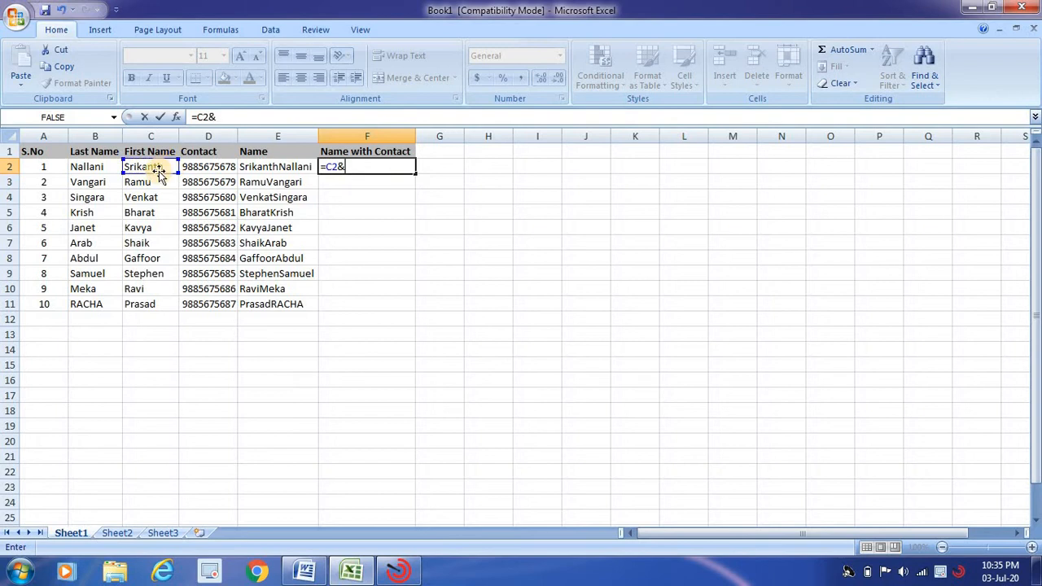
{"action": "left_click", "coordinate": [96, 166]}
{"action": "type", "text": "&"}
{"action": "left_click", "coordinate": [201, 166]}
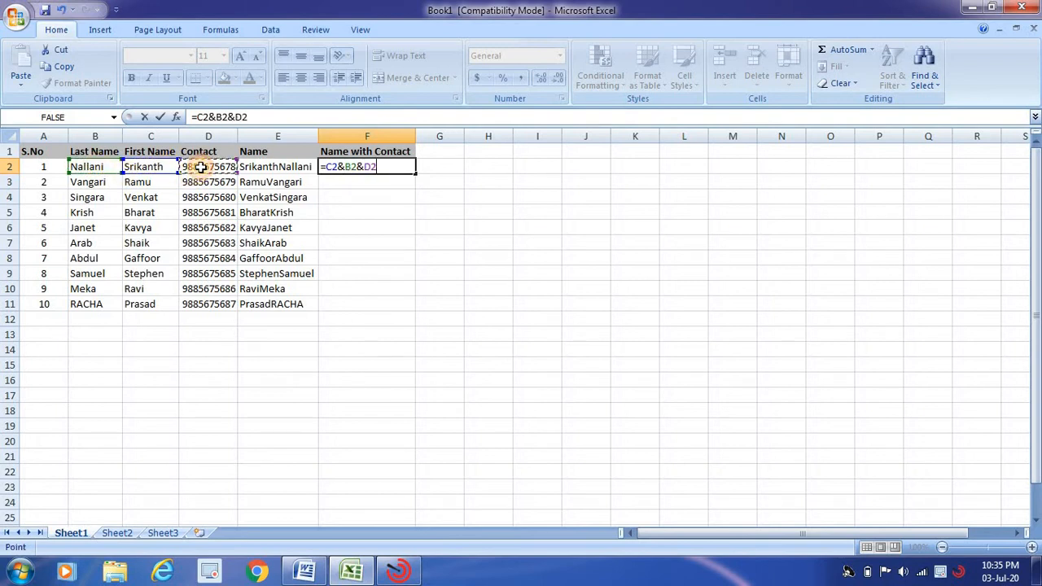
{"action": "key", "text": "Return"}
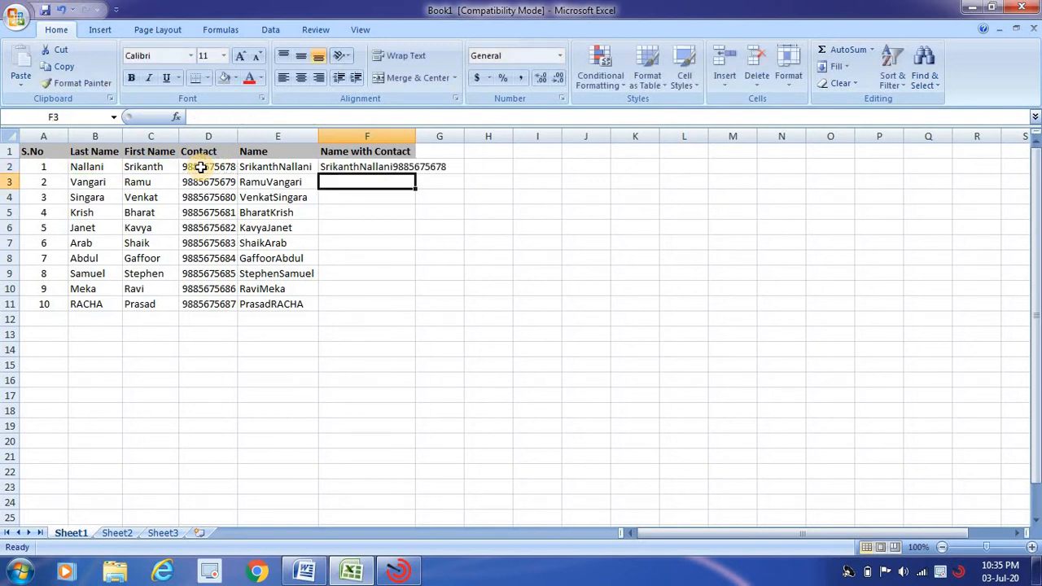
Autofit the width of column F and fill the Name with Contact formula from F2 down through F11
{"action": "double_click", "coordinate": [416, 136]}
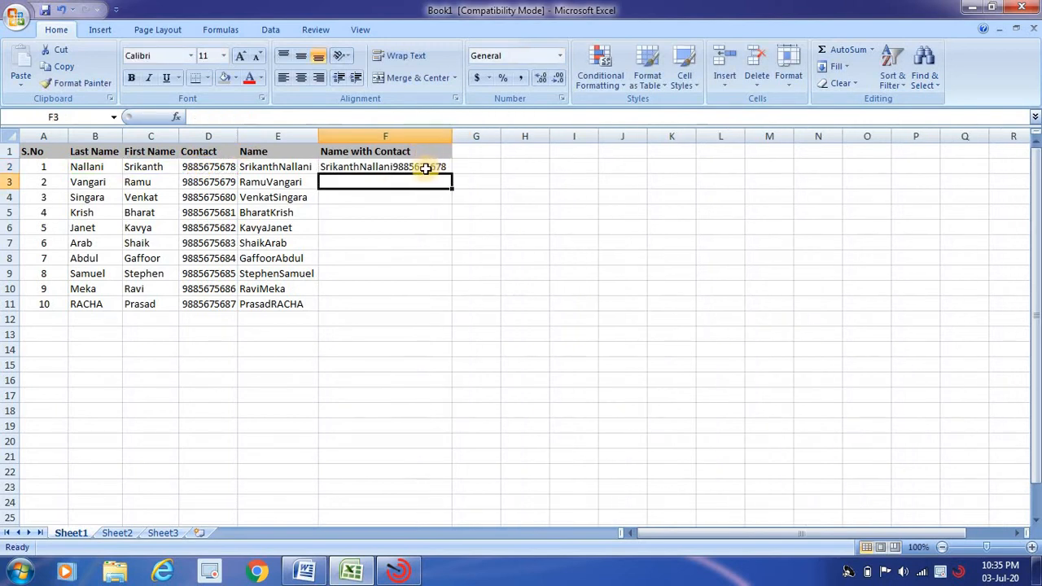
{"action": "left_click", "coordinate": [423, 168]}
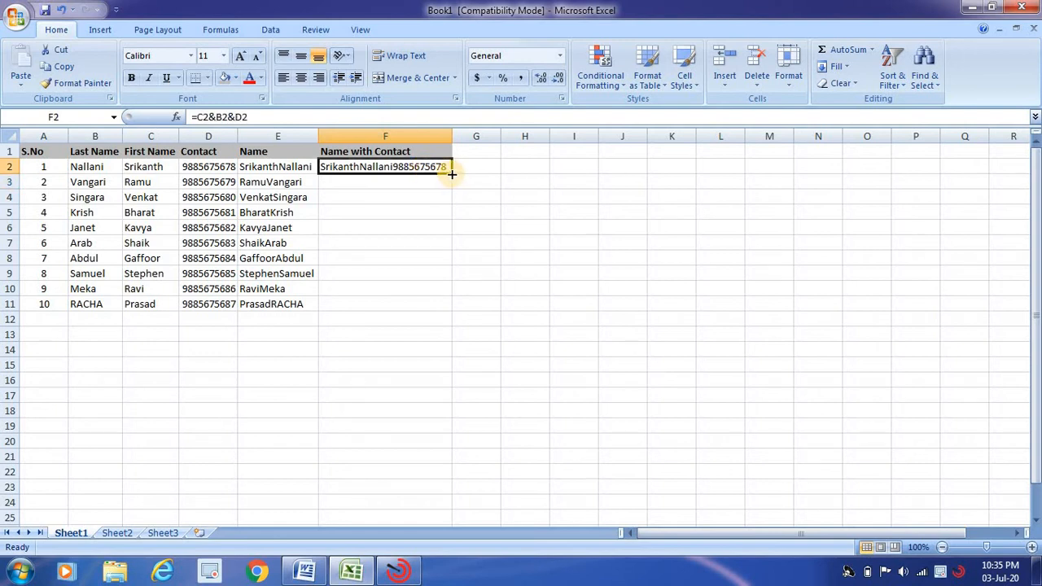
{"action": "left_click_drag", "start_coordinate": [452, 173], "coordinate": [450, 184]}
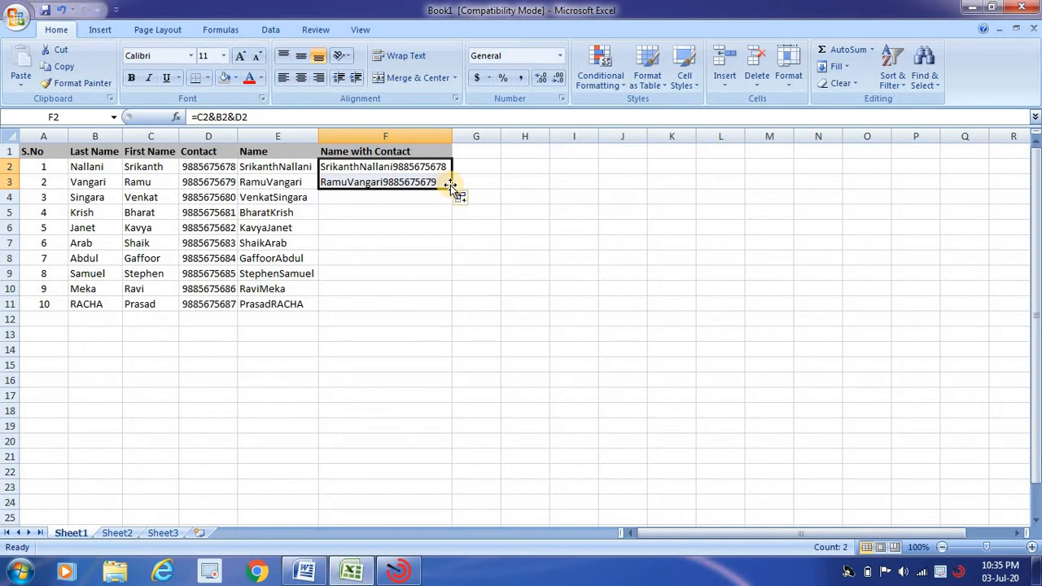
{"action": "left_click_drag", "start_coordinate": [452, 189], "coordinate": [443, 303]}
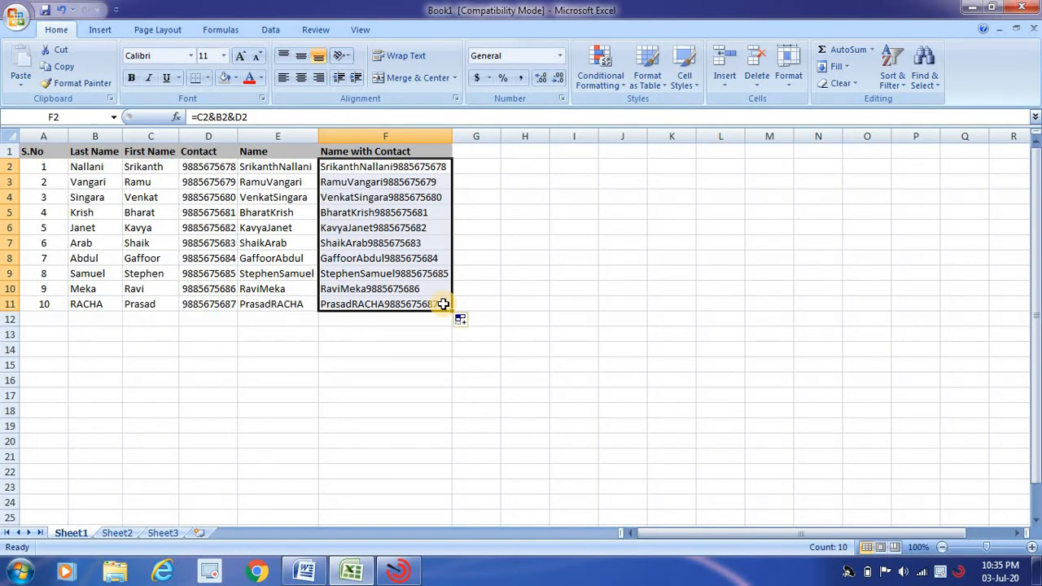
{"action": "left_click", "coordinate": [443, 303]}
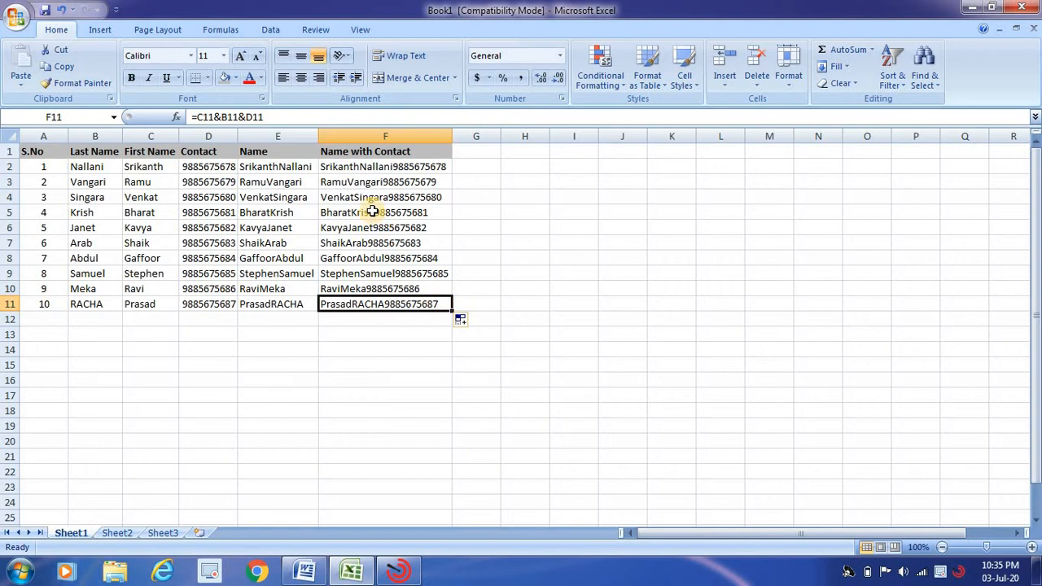
Change the Name formula in E2 to =C2&" "&B2 and fill it down through E11
{"action": "left_click", "coordinate": [298, 169]}
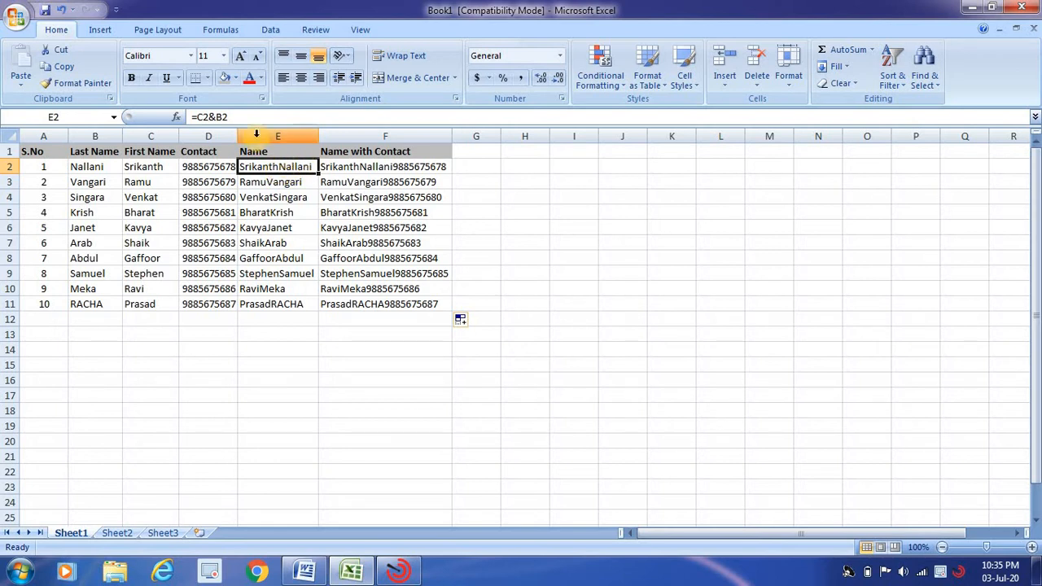
{"action": "left_click", "coordinate": [215, 117]}
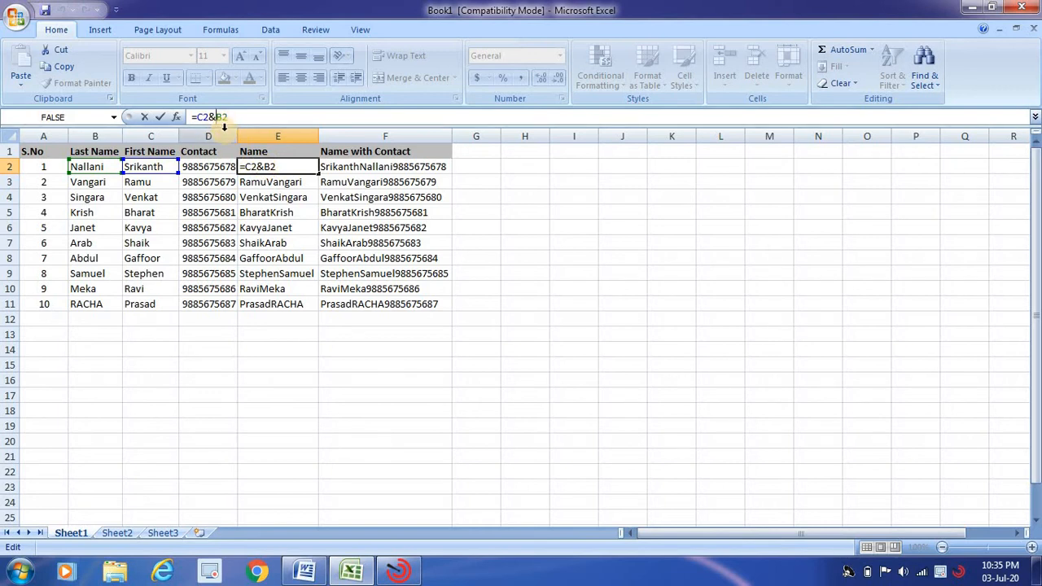
{"action": "type", "text": "\""}
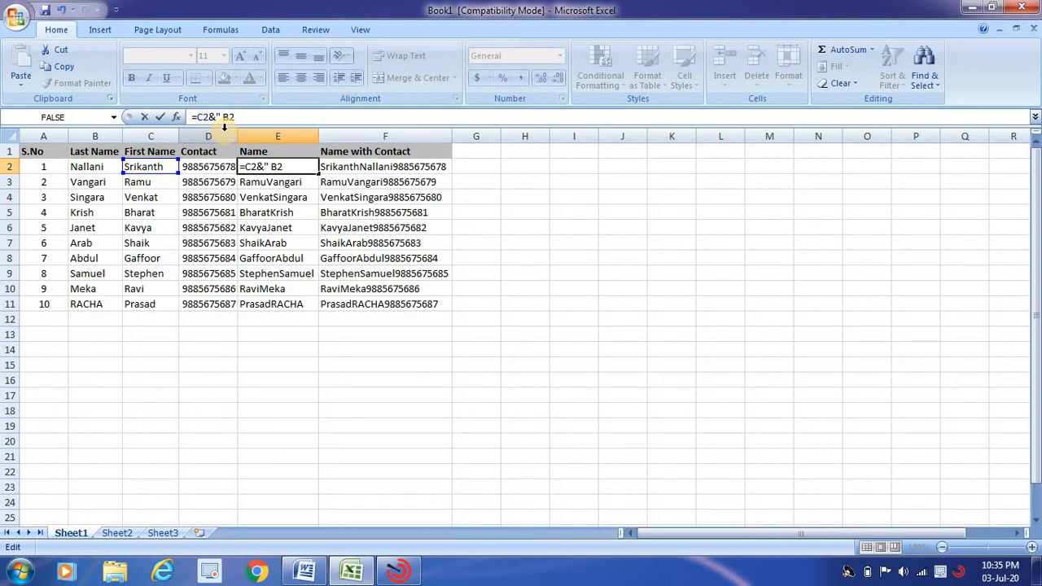
{"action": "type", "text": " \"&"}
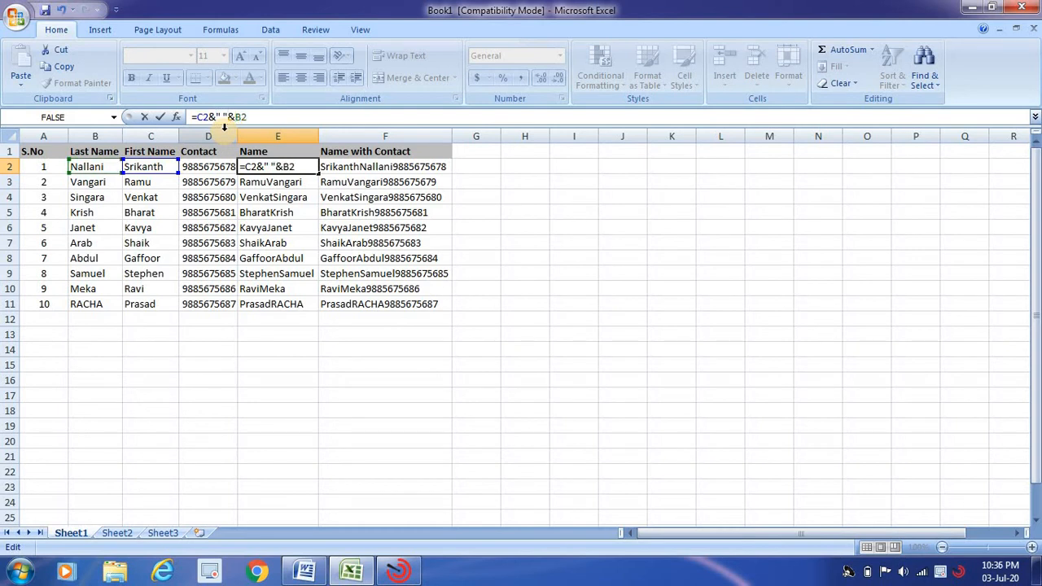
{"action": "key", "text": "Return"}
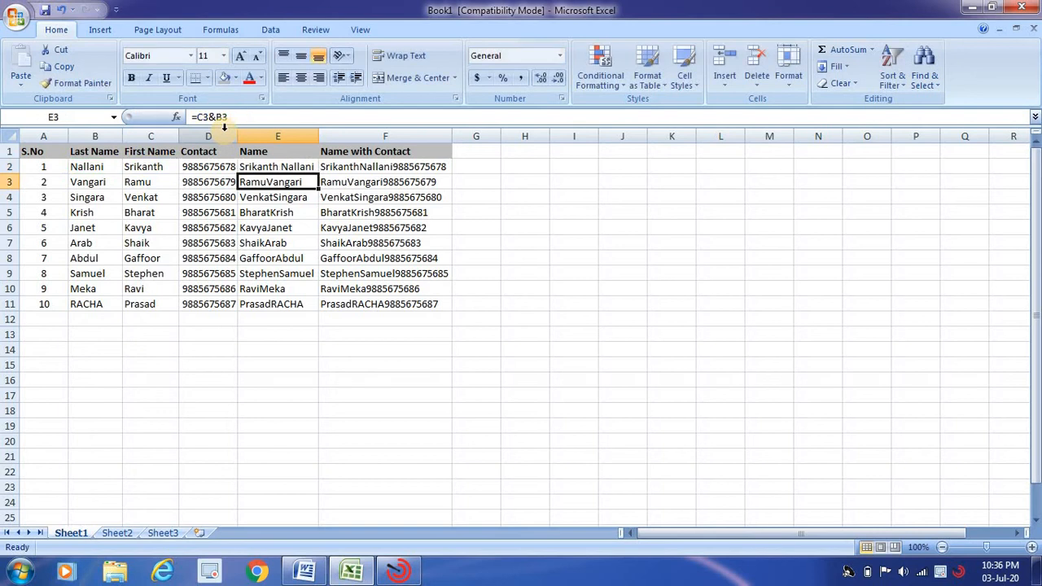
{"action": "left_click", "coordinate": [281, 167]}
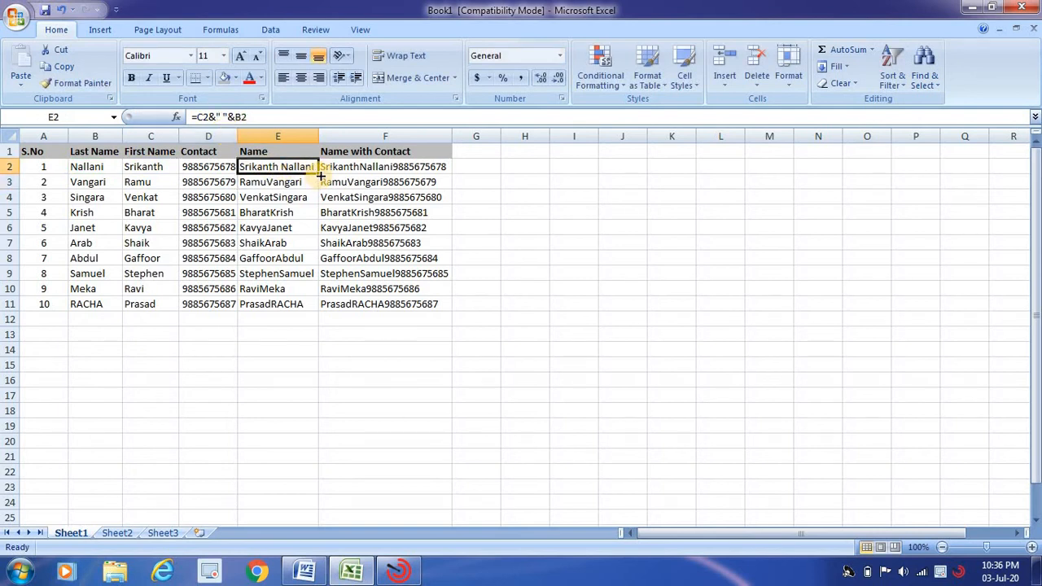
{"action": "left_click_drag", "start_coordinate": [322, 174], "coordinate": [315, 305]}
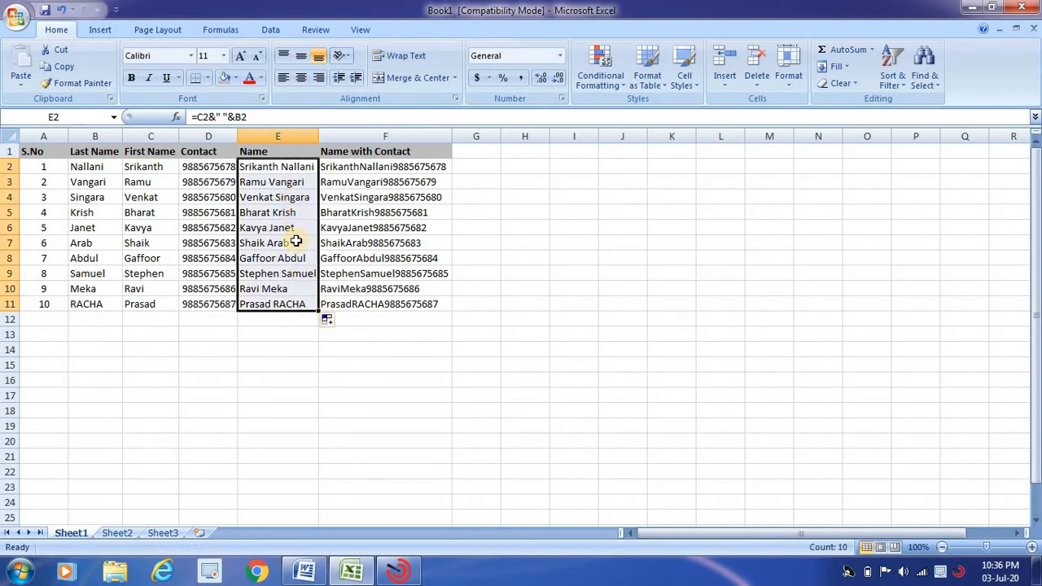
Clear the Name with Contact formulas from cells F2 through F11
{"action": "left_click", "coordinate": [379, 171]}
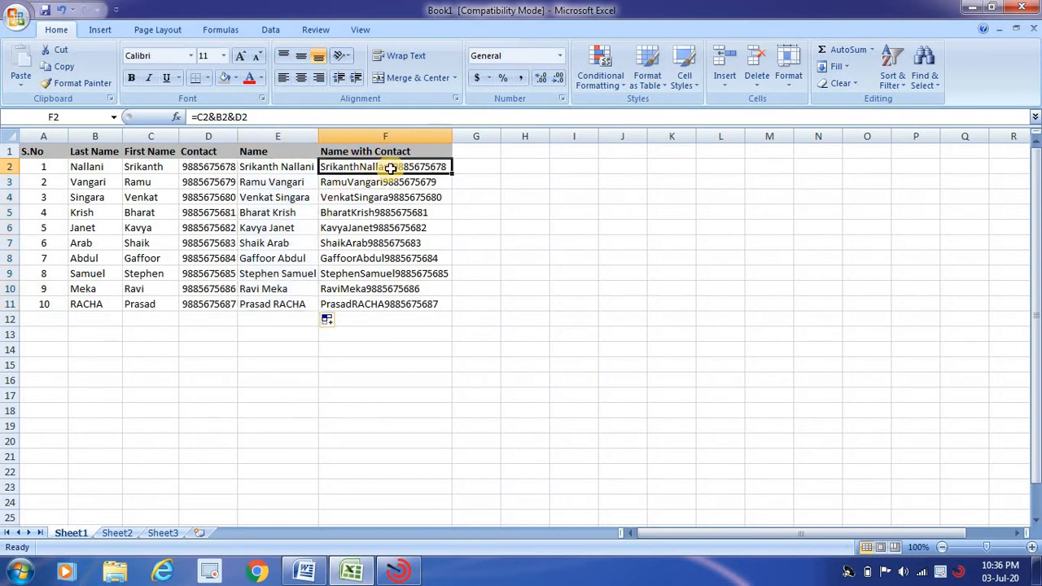
{"action": "left_click_drag", "start_coordinate": [391, 166], "coordinate": [384, 313]}
{"action": "key", "text": "Delete"}
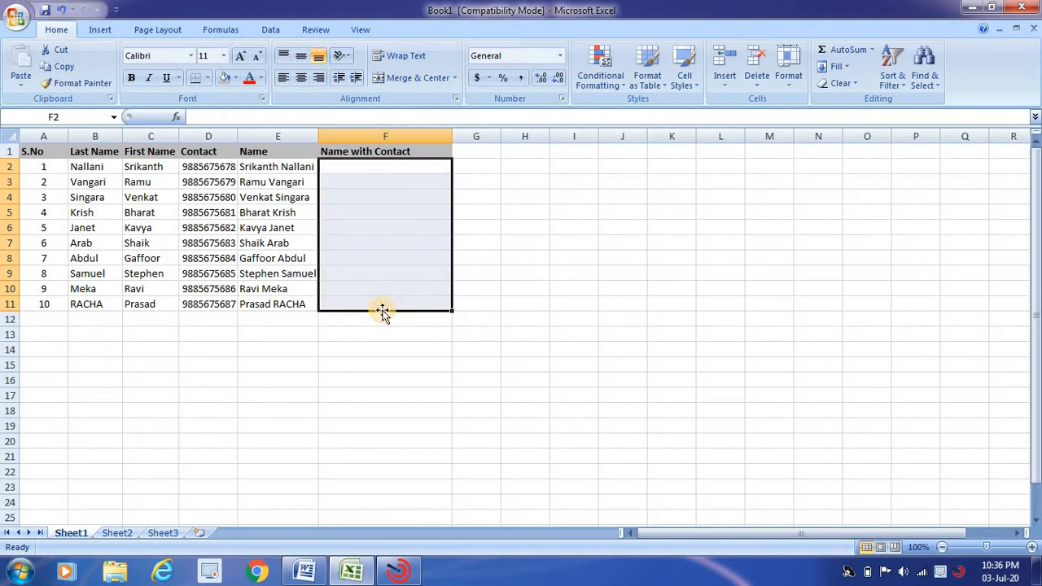
Enter the formula =CONCATENATE(C2,B2,D2) in cell F2 to join first name, last name and contact
{"action": "left_click", "coordinate": [360, 168]}
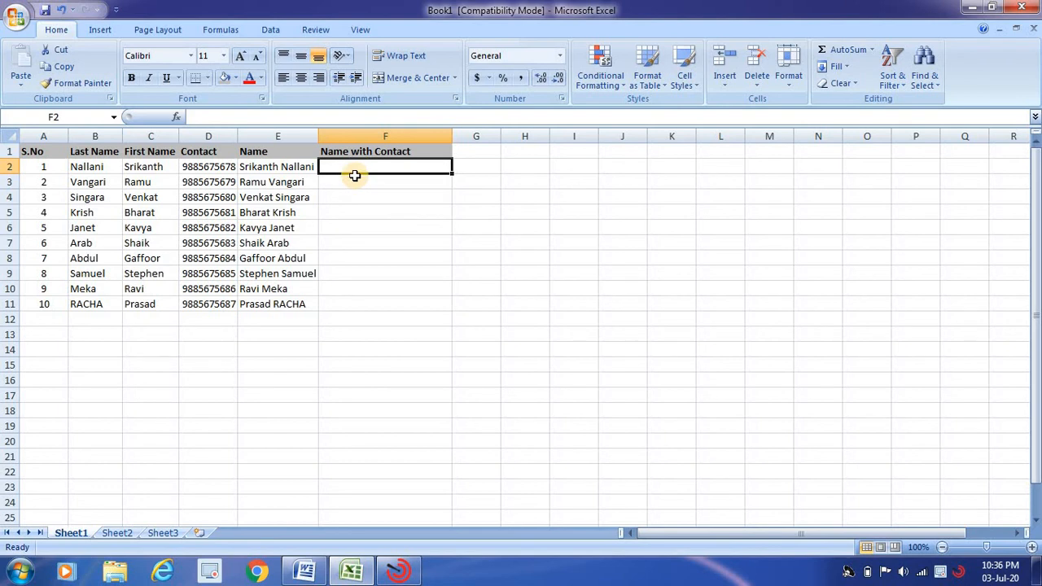
{"action": "type", "text": "="}
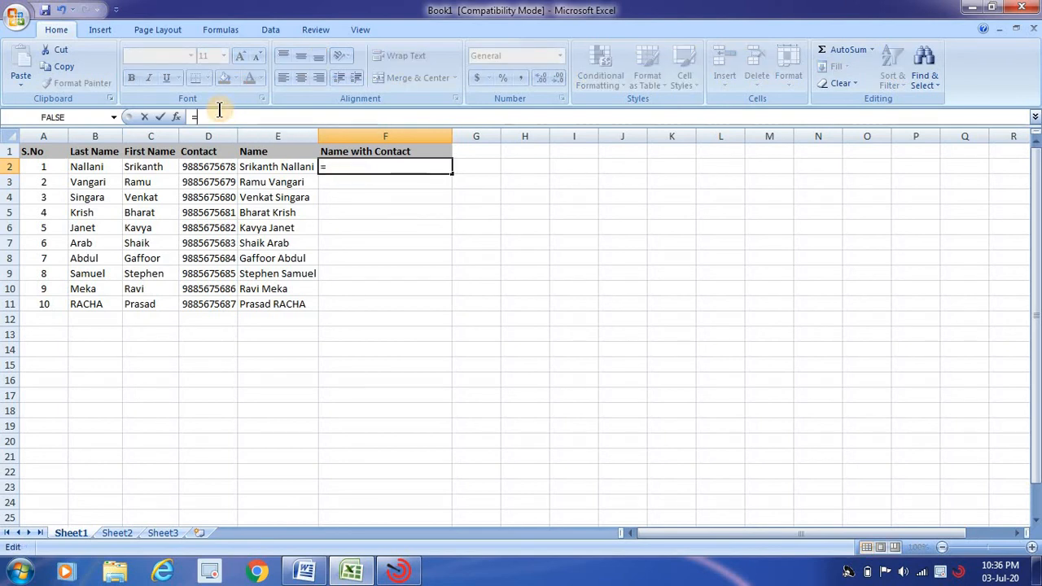
{"action": "type", "text": "Con"}
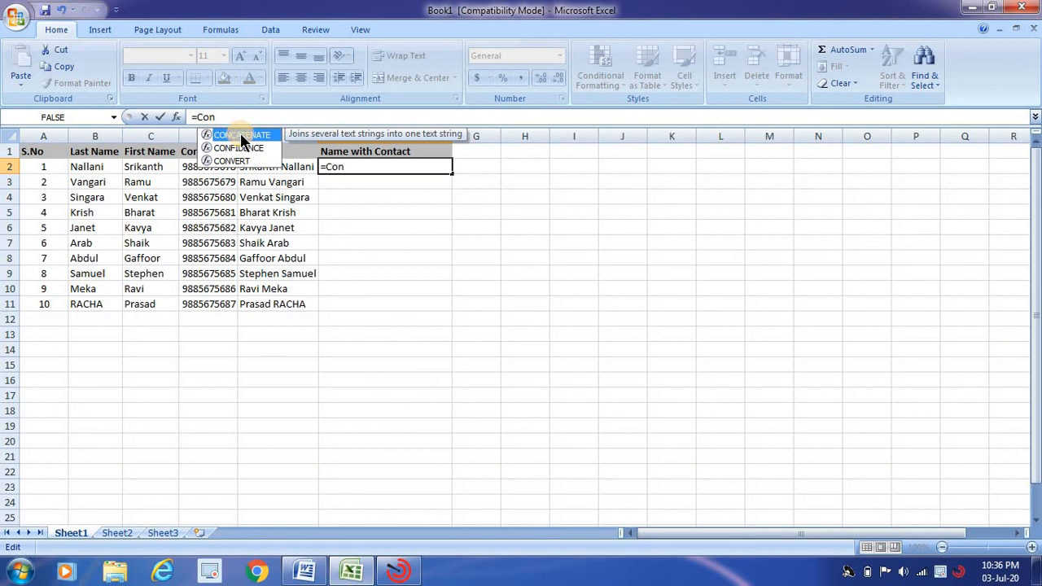
{"action": "double_click", "coordinate": [240, 132]}
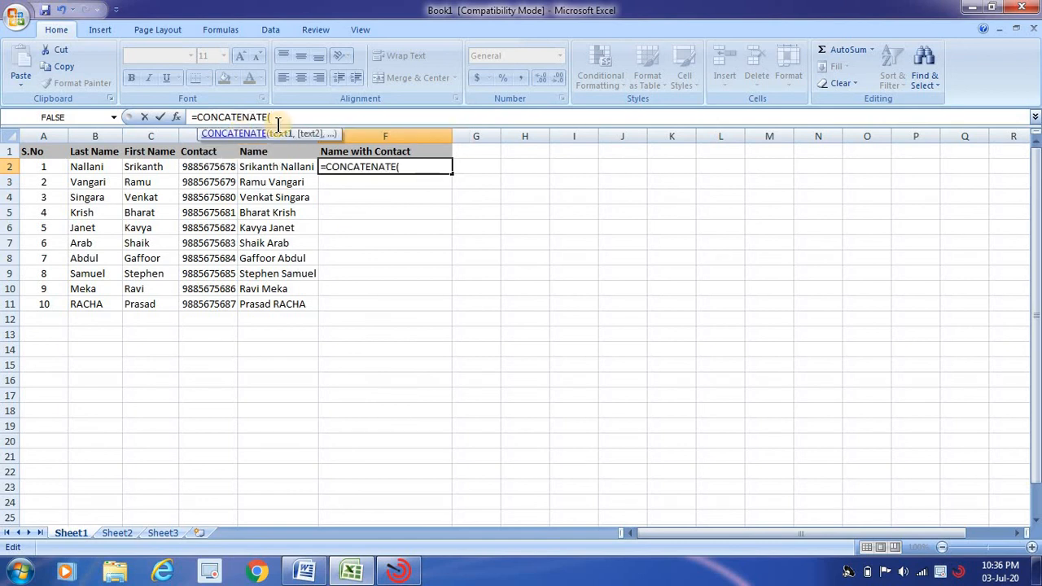
{"action": "left_click", "coordinate": [152, 171]}
{"action": "type", "text": ","}
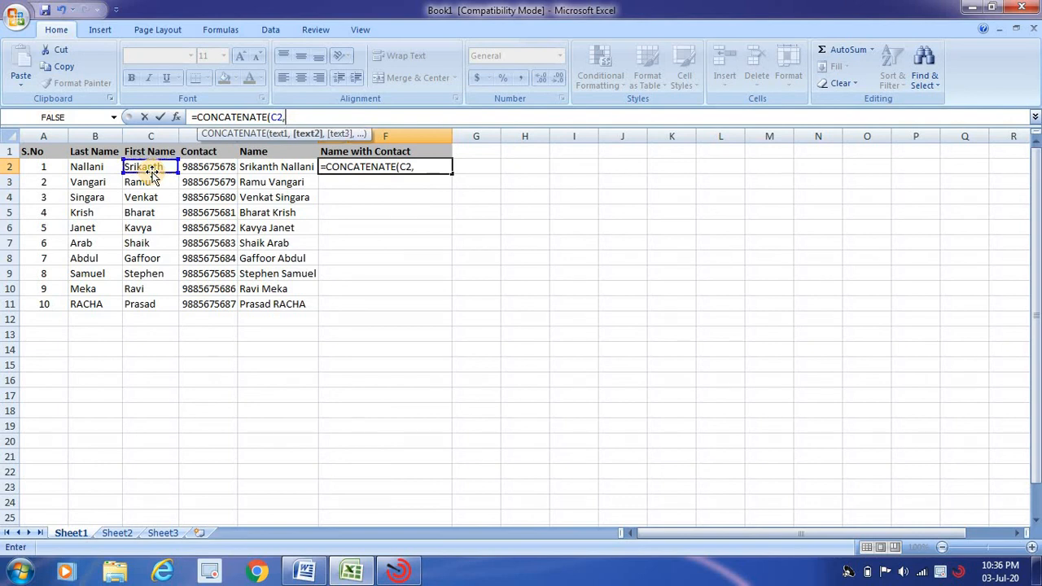
{"action": "left_click", "coordinate": [88, 168]}
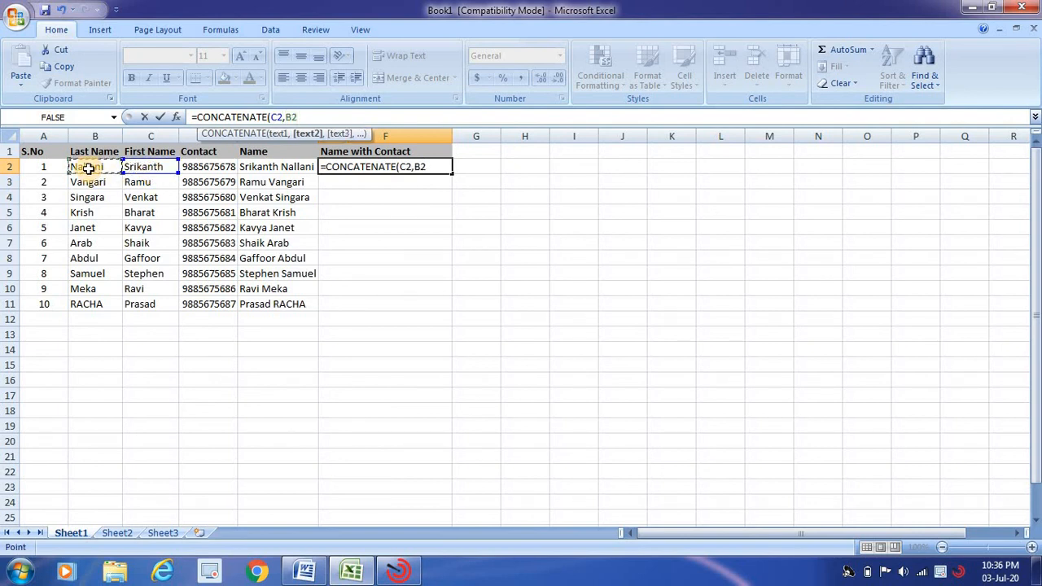
{"action": "type", "text": ","}
{"action": "left_click", "coordinate": [197, 168]}
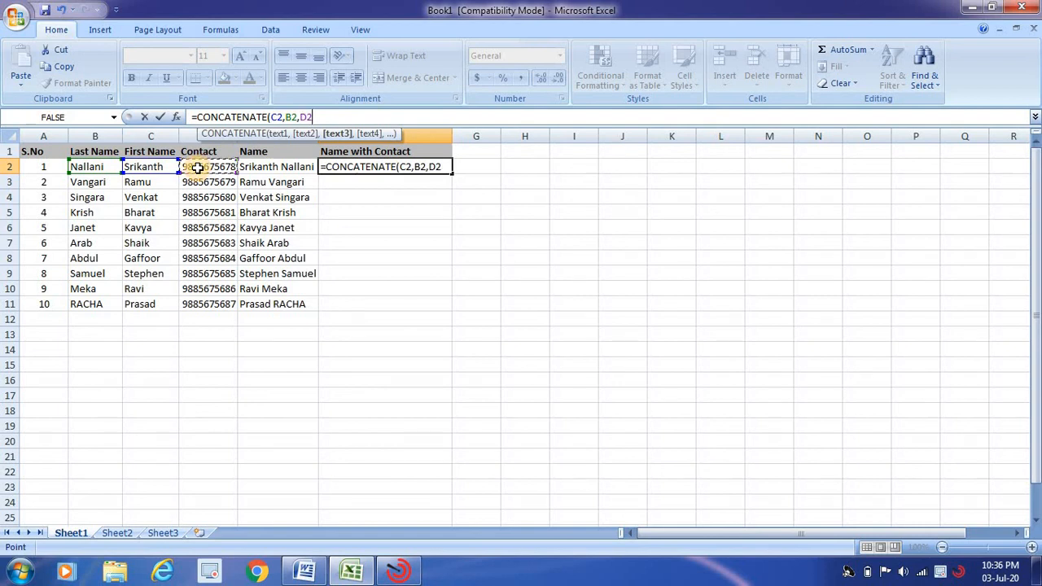
{"action": "type", "text": ")"}
{"action": "key", "text": "Return"}
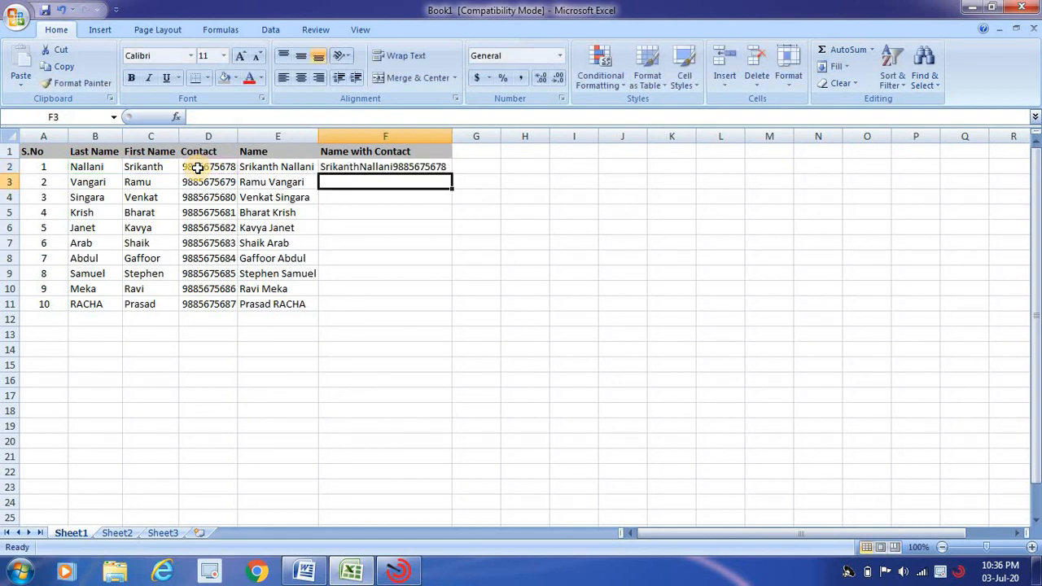
{"action": "left_click", "coordinate": [360, 167]}
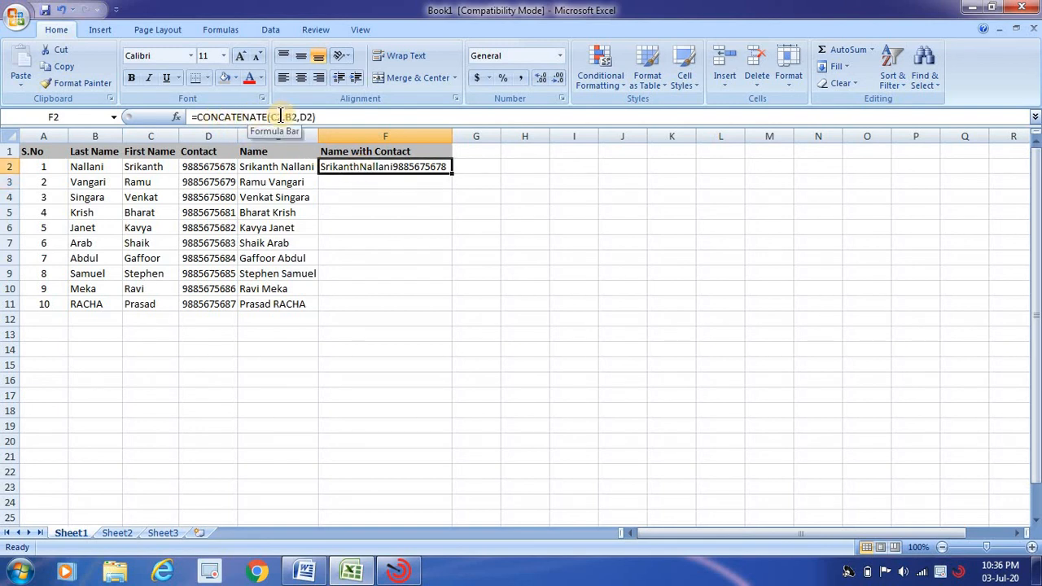
{"action": "left_click", "coordinate": [277, 168]}
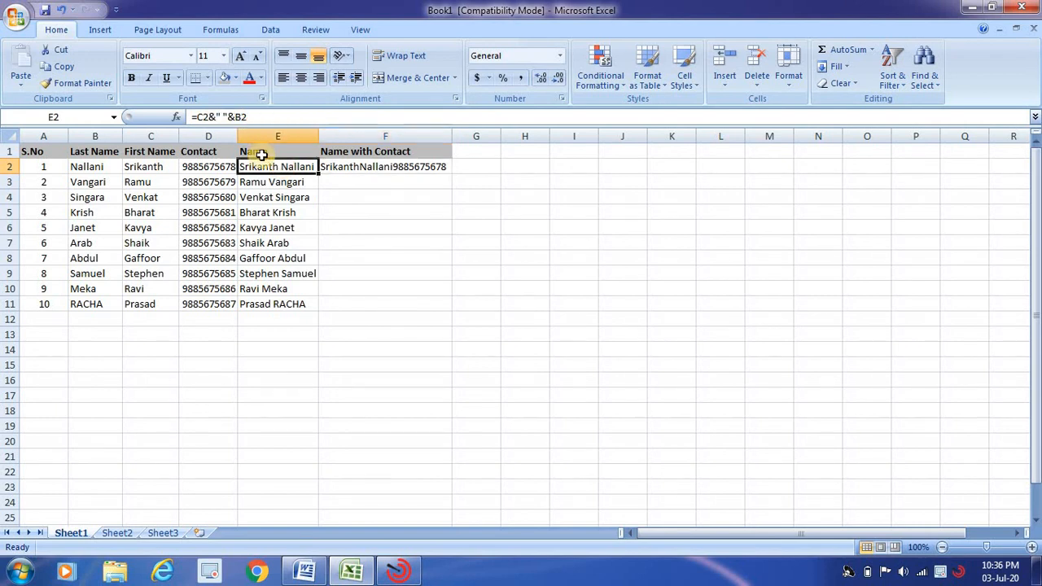